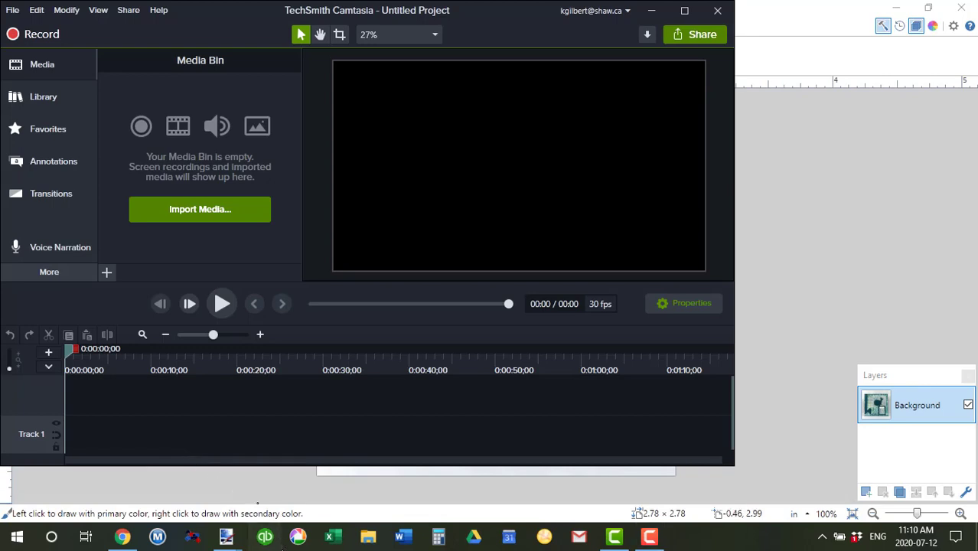
# Step: Bring the Untitled paint.net window to the front from the taskbar
pyautogui.moveTo(221, 536)
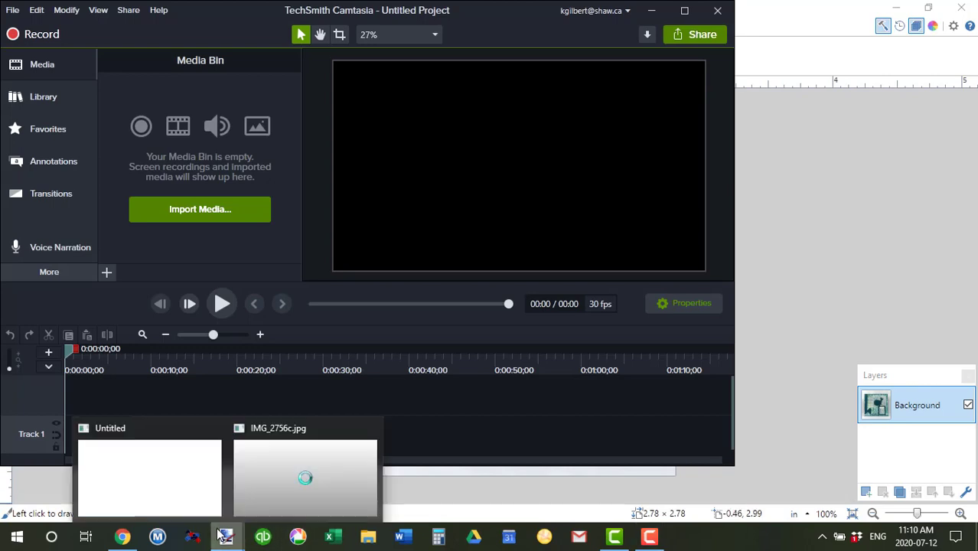
pyautogui.click(130, 485)
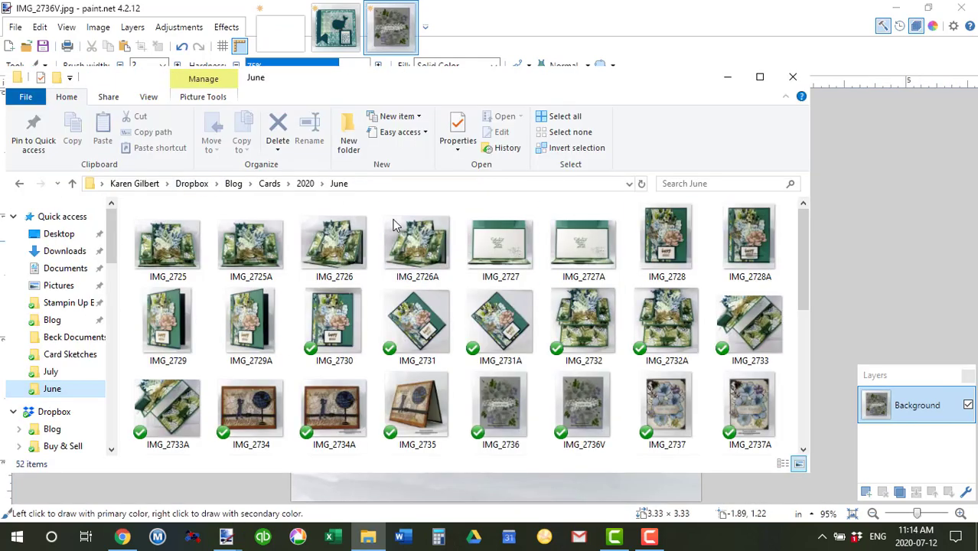
# Step: Select IMG_2745 in the June folder, preview it full size in Picasa, then close the viewer
pyautogui.scroll(-5, 450, 221)
pyautogui.scroll(-3, 450, 221)
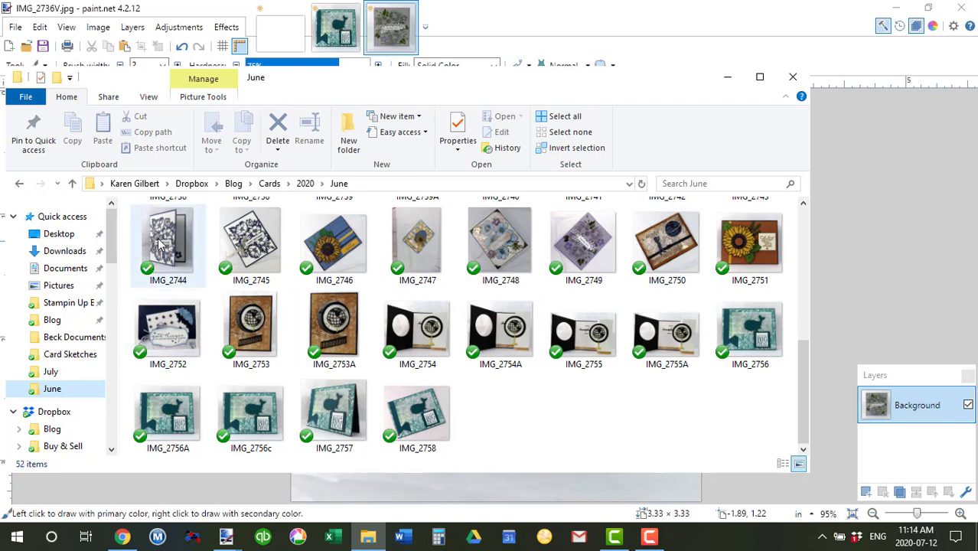
pyautogui.click(250, 237)
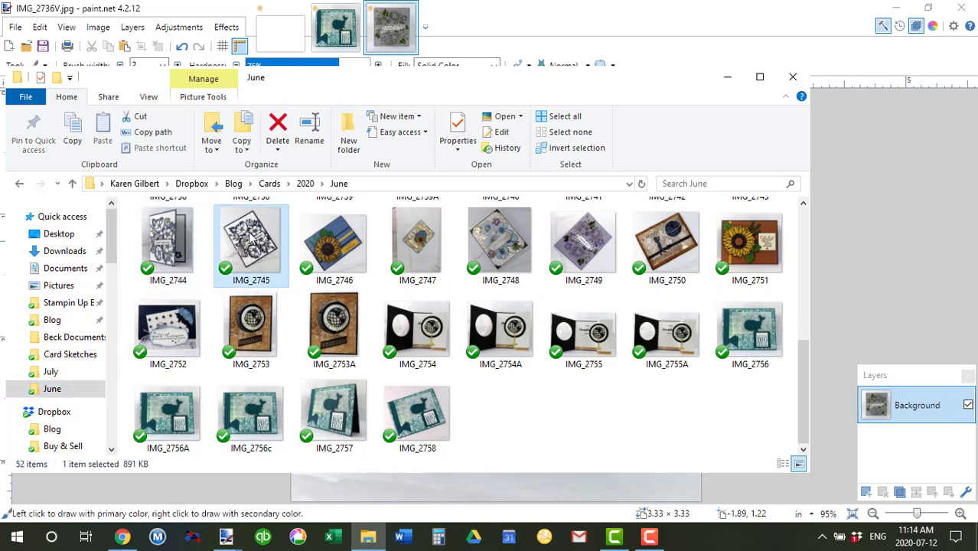
pyautogui.doubleClick(250, 237)
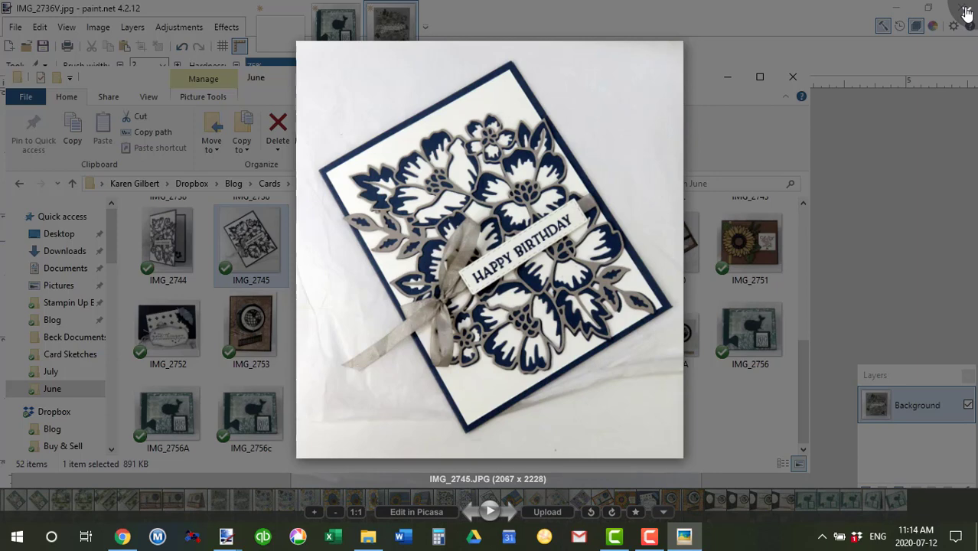
pyautogui.click(967, 14)
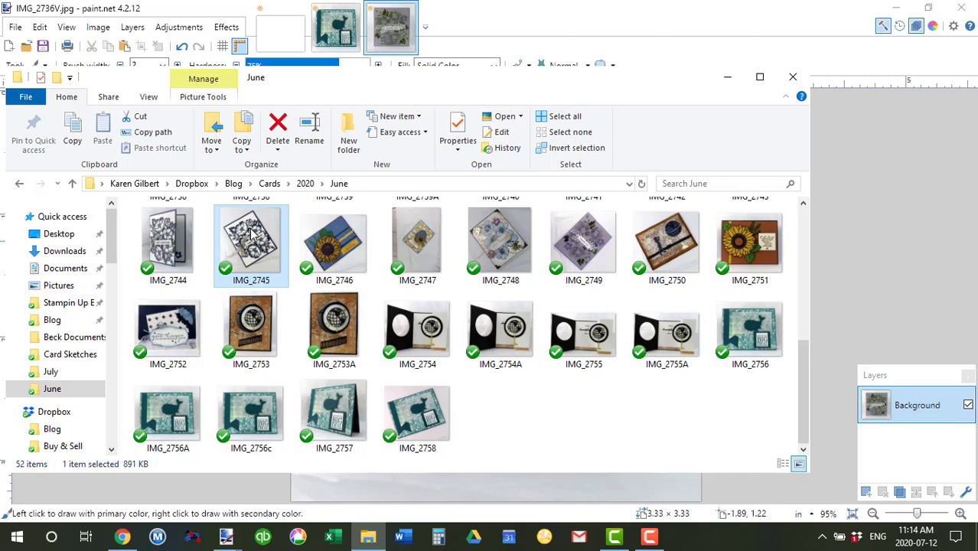
# Step: Open IMG_2745 in paint.net via the Open with menu
pyautogui.rightClick(250, 232)
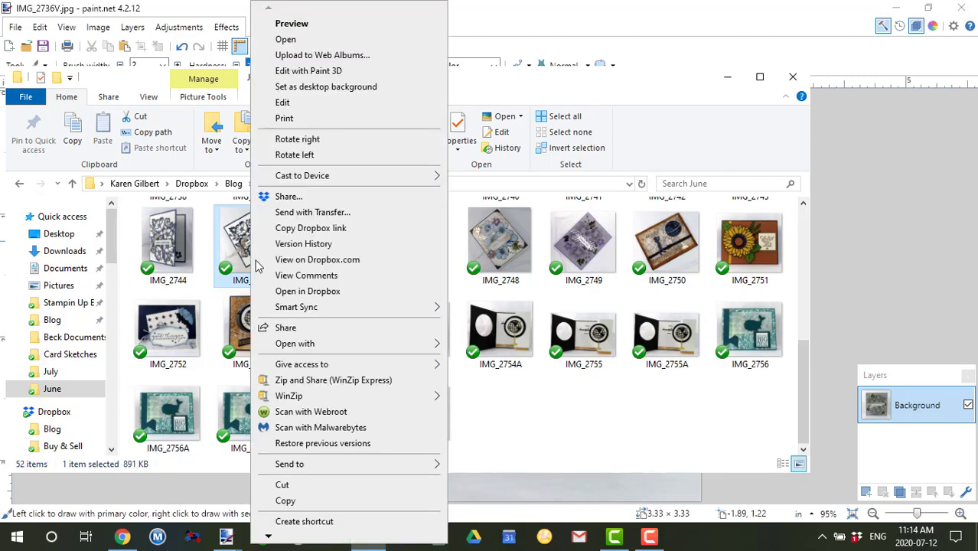
pyautogui.moveTo(306, 349)
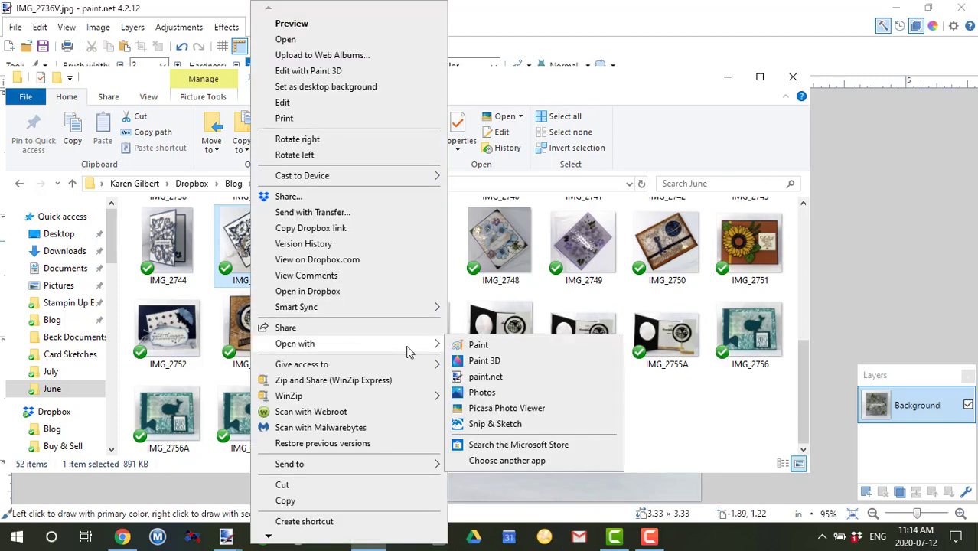
pyautogui.click(493, 376)
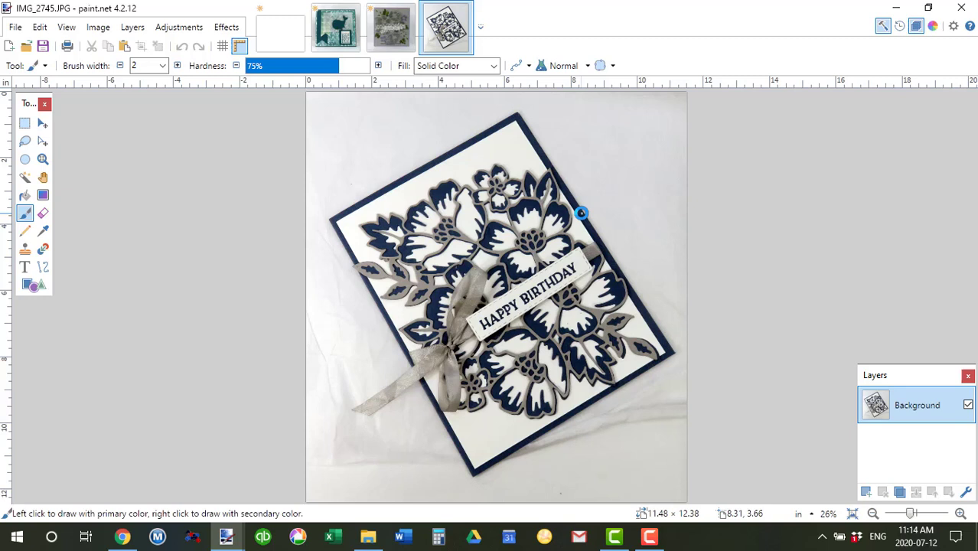
# Step: Resize IMG_2745 to height 1000 px with aspect ratio kept, giving 928 × 1000
pyautogui.click(98, 27)
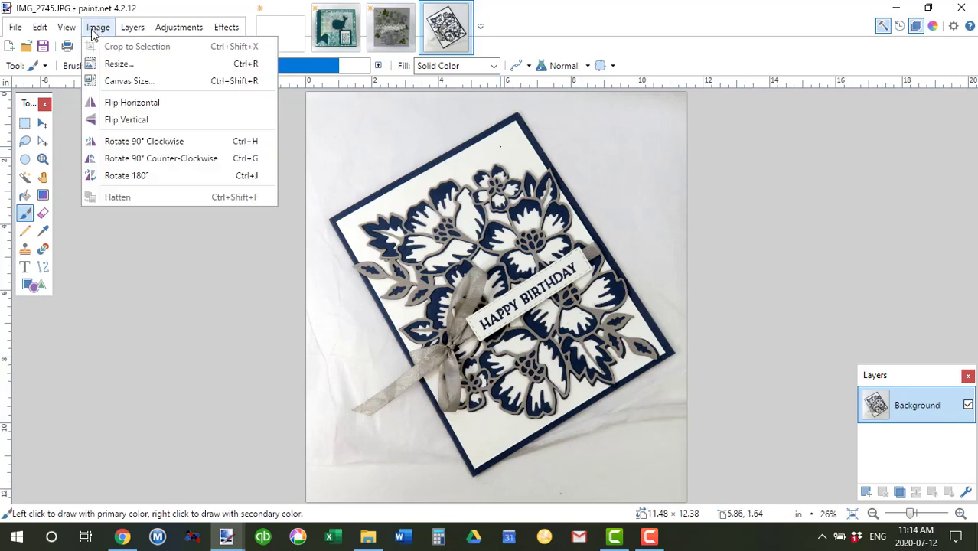
pyautogui.click(115, 65)
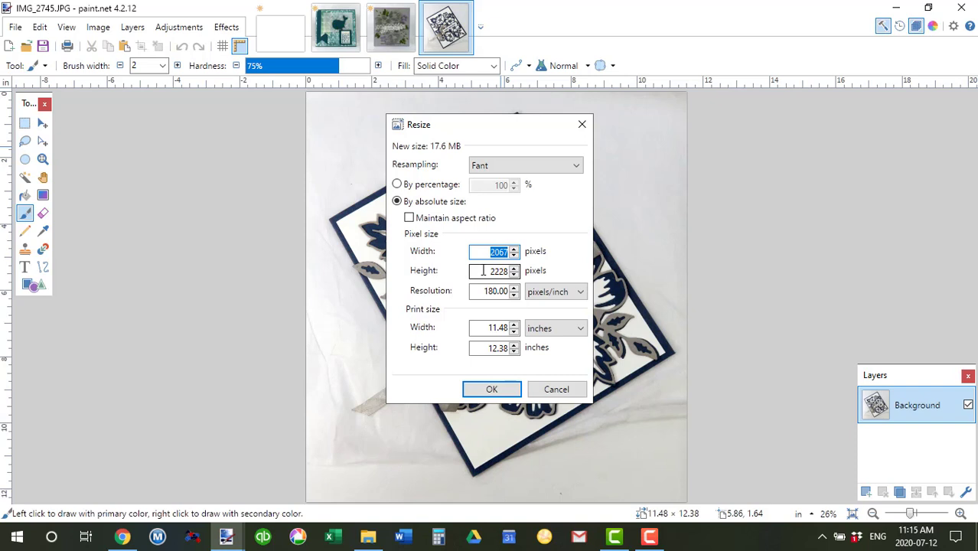
pyautogui.moveTo(486, 270); pyautogui.dragTo(502, 268)
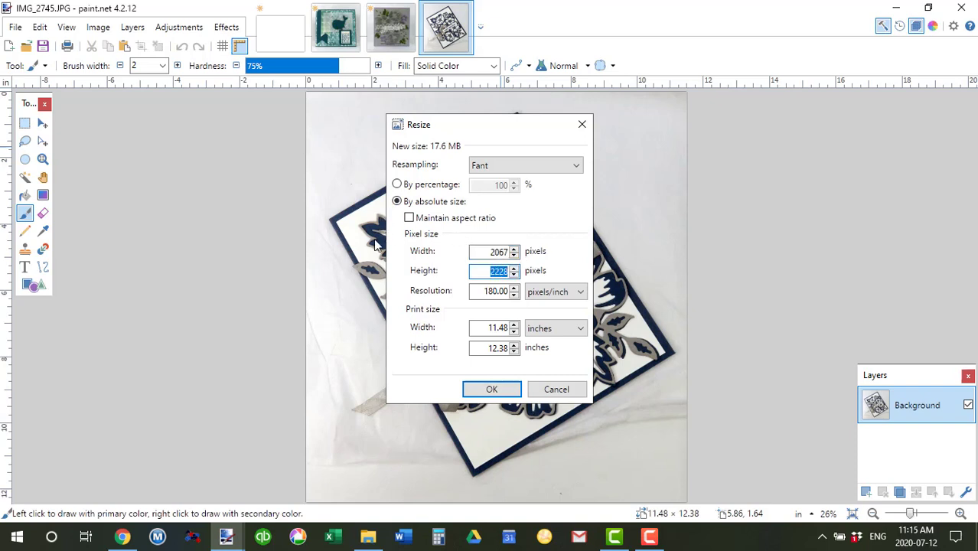
pyautogui.click(409, 219)
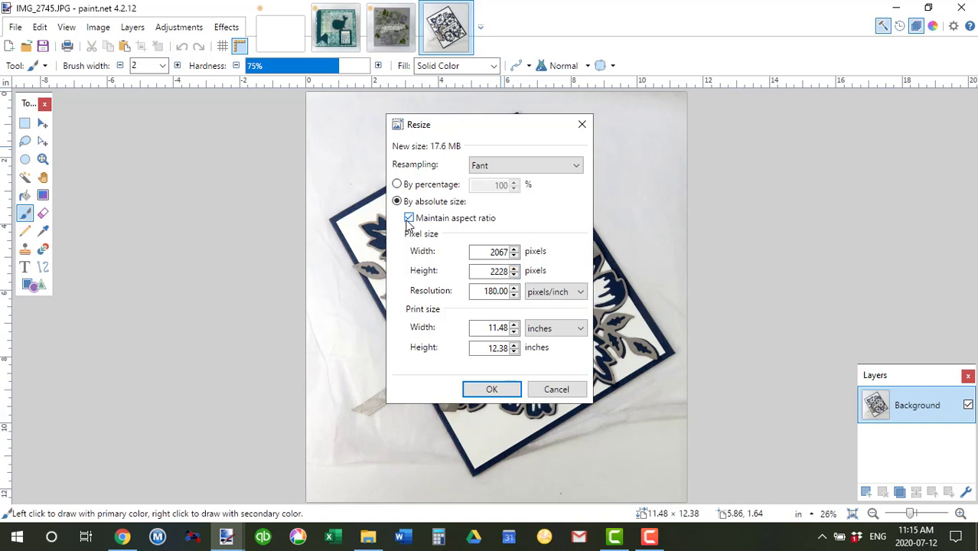
pyautogui.moveTo(492, 271); pyautogui.dragTo(505, 271)
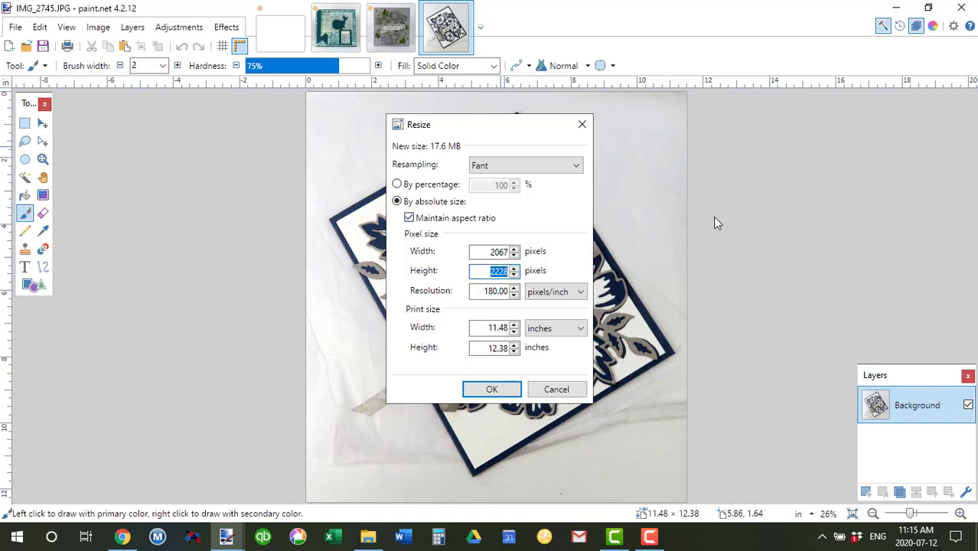
pyautogui.write('1000')
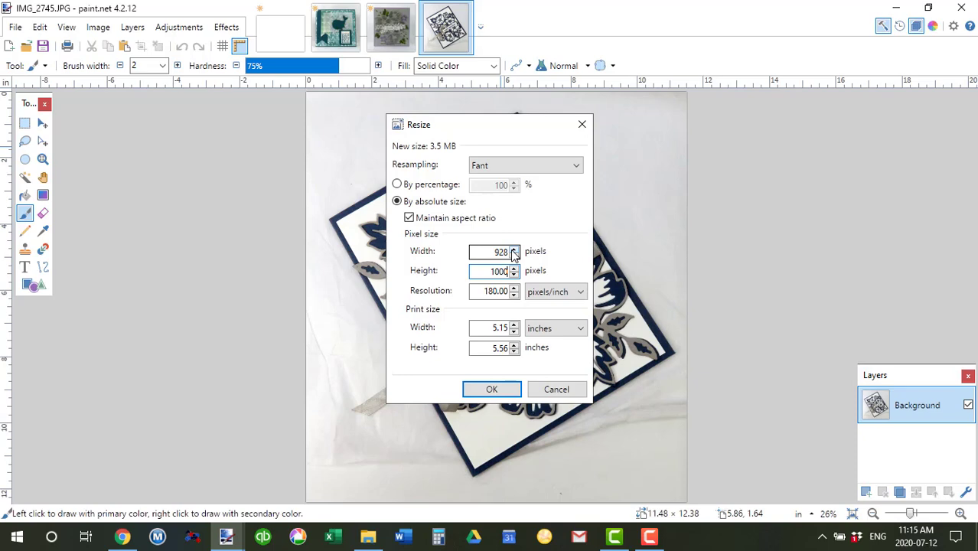
pyautogui.click(490, 390)
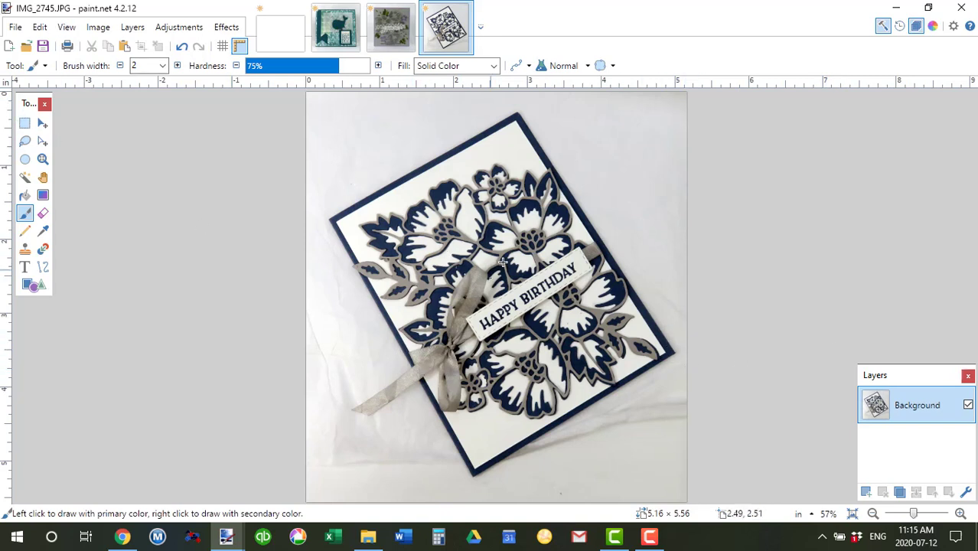
# Step: Save a copy as IMG_2745A.jpg, keeping JPEG quality 96
pyautogui.click(19, 28)
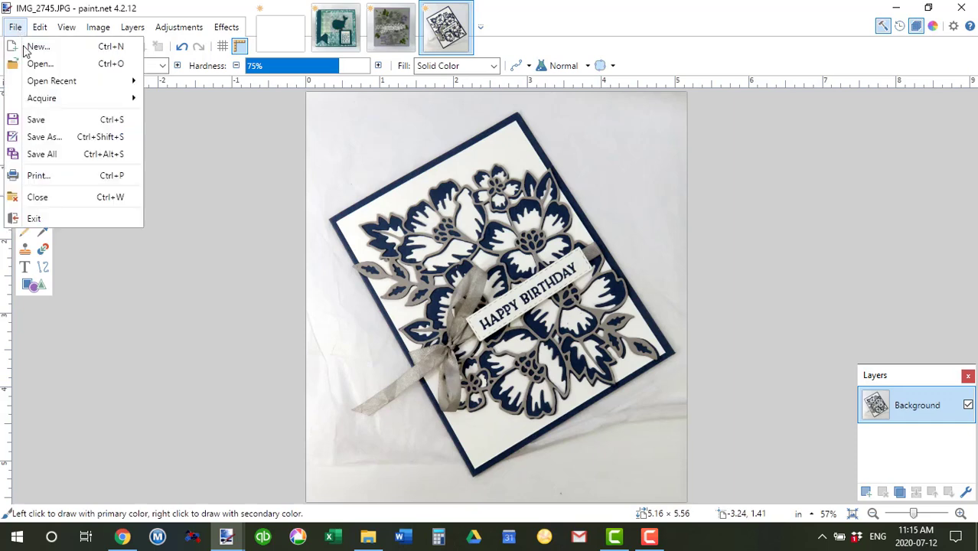
pyautogui.click(49, 139)
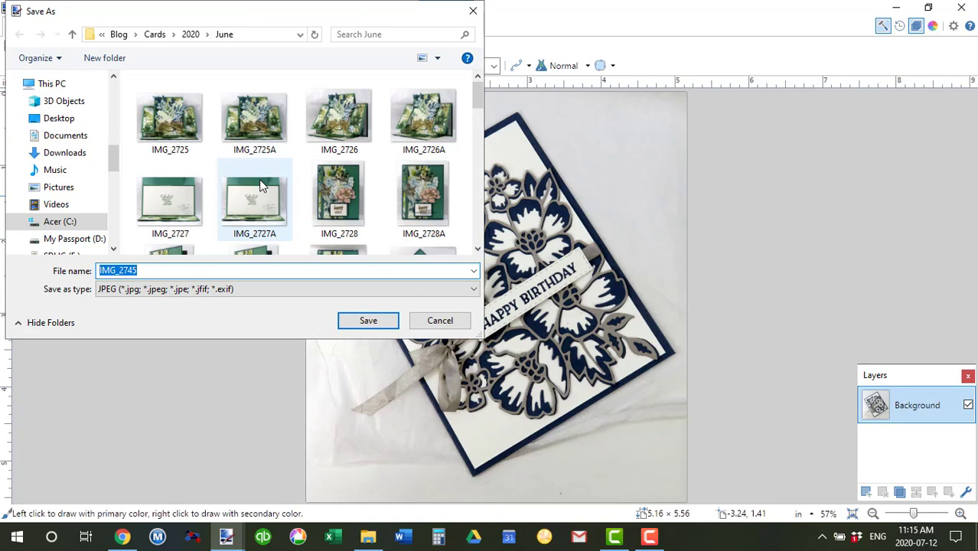
pyautogui.click(148, 268)
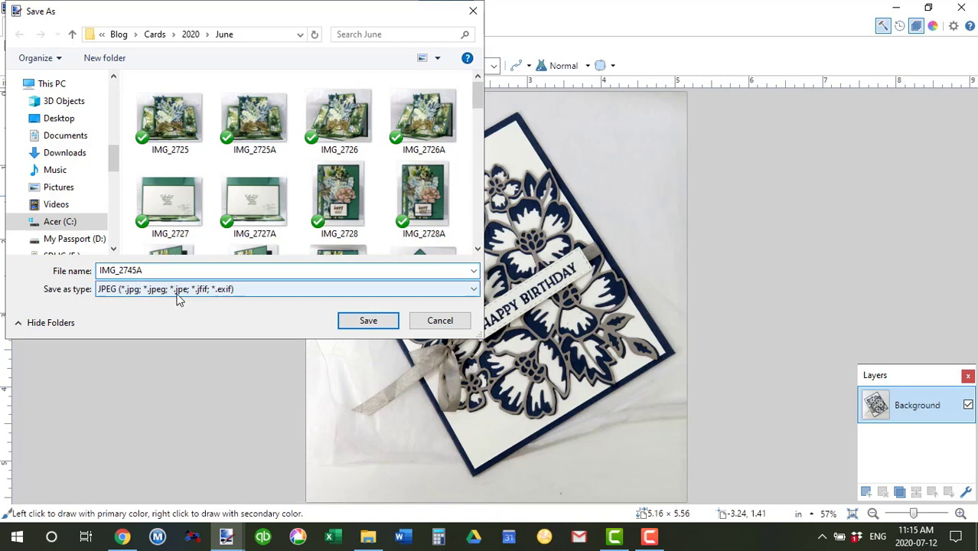
pyautogui.click(368, 321)
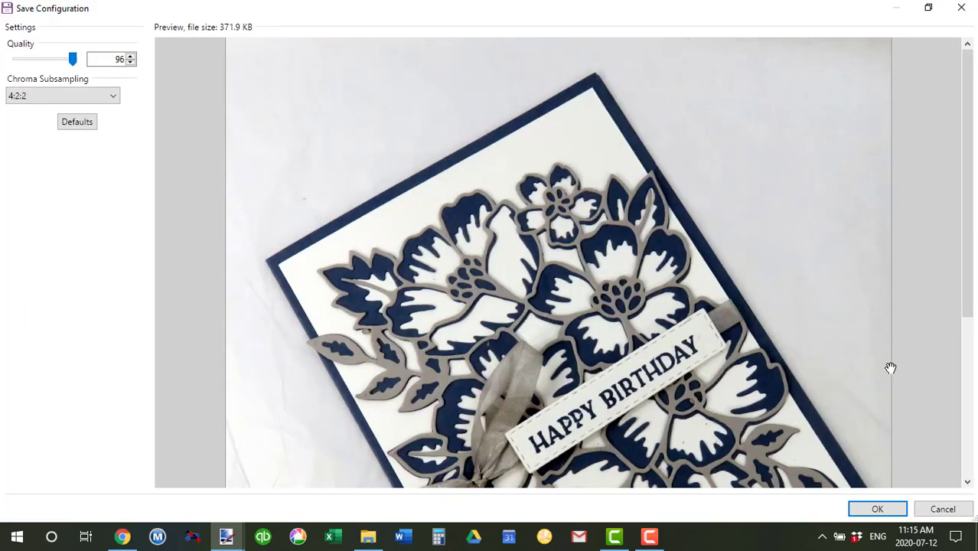
pyautogui.scroll(-3, 891, 368)
pyautogui.click(877, 510)
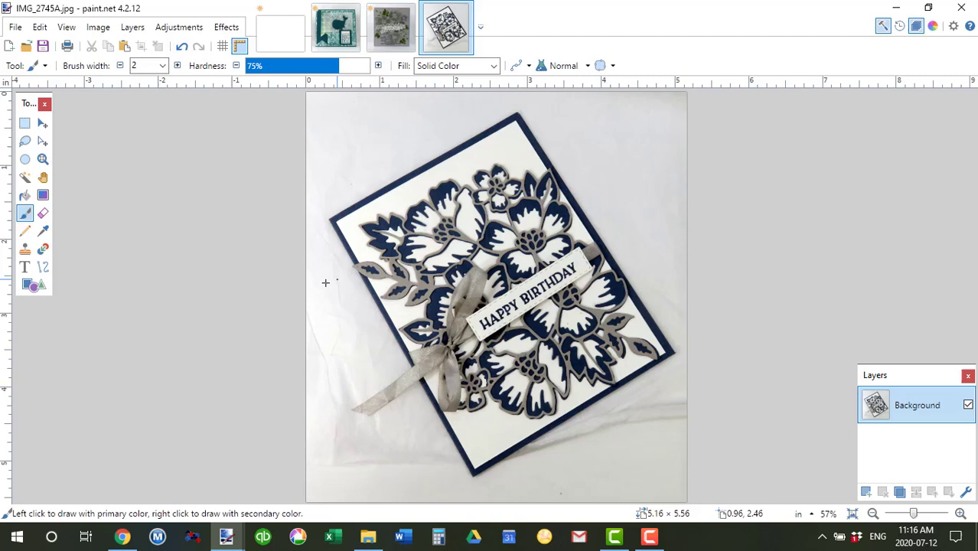
# Step: Open the Resize dialog and turn off Maintain aspect ratio
pyautogui.click(101, 29)
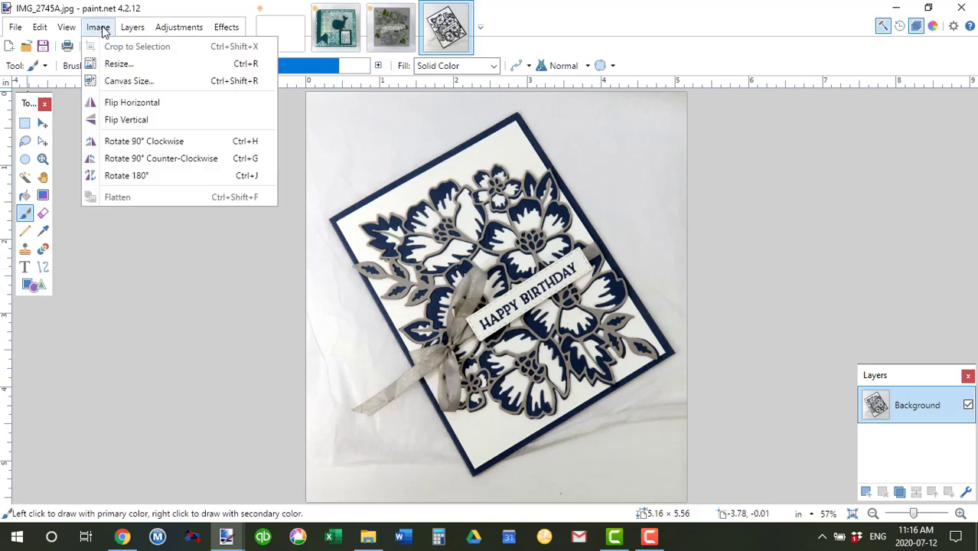
pyautogui.click(113, 64)
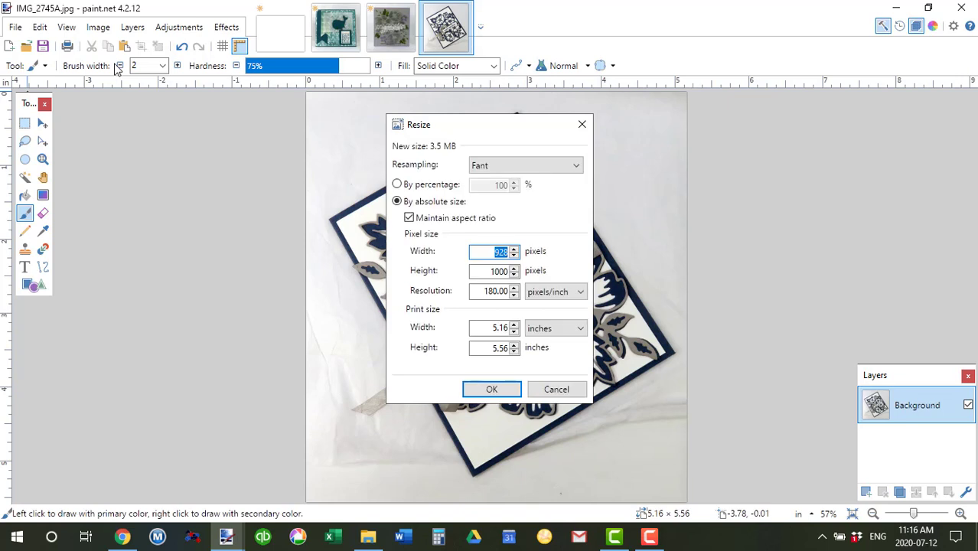
pyautogui.doubleClick(409, 219)
pyautogui.click(409, 218)
pyautogui.click(501, 274)
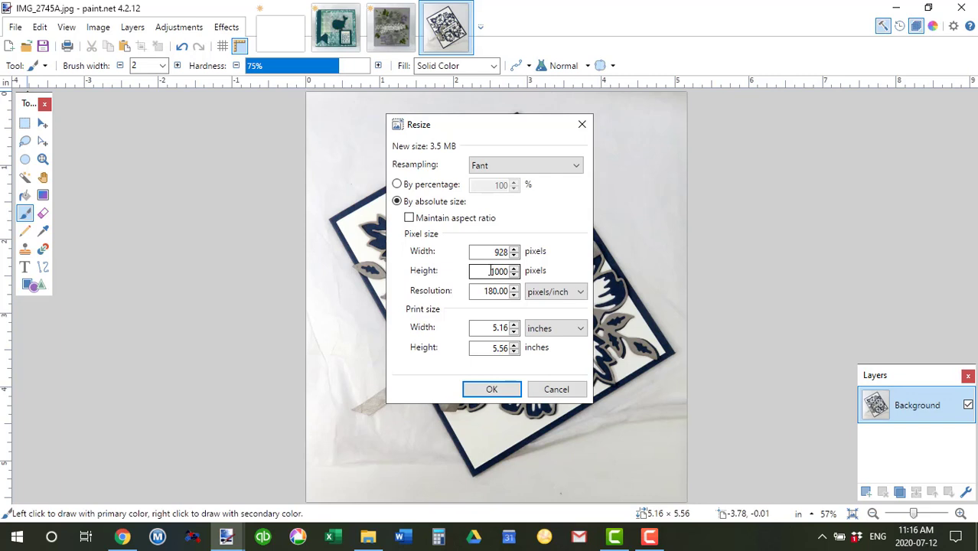
pyautogui.doubleClick(494, 272)
# Step: Set both width and height to 800 pixels and apply the resize
pyautogui.press('Up')
pyautogui.click(514, 267)
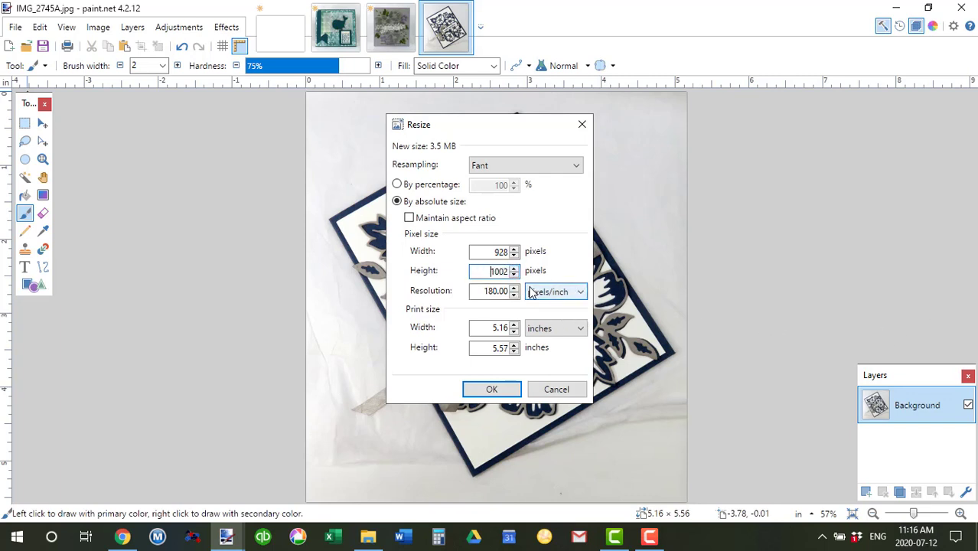
pyautogui.doubleClick(491, 271)
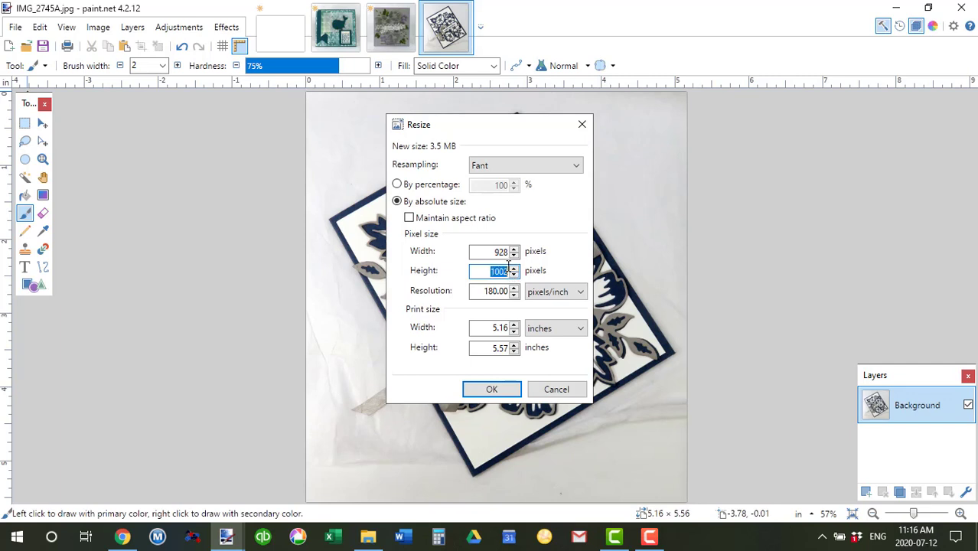
pyautogui.write('8')
pyautogui.moveTo(484, 252); pyautogui.dragTo(515, 246)
pyautogui.write('800')
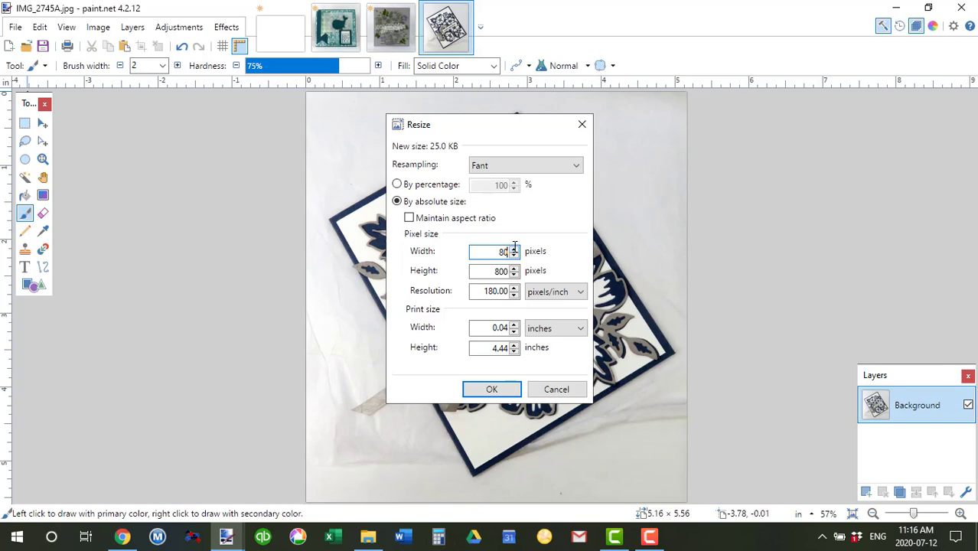
pyautogui.click(499, 387)
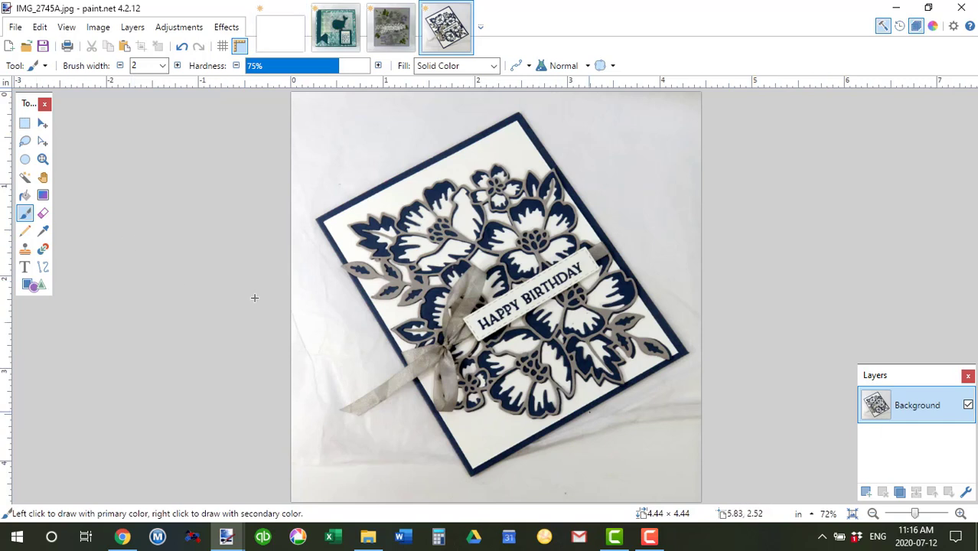
# Step: Save As IMG_2745B.jpg, confirming JPEG quality 96
pyautogui.click(15, 28)
pyautogui.click(42, 136)
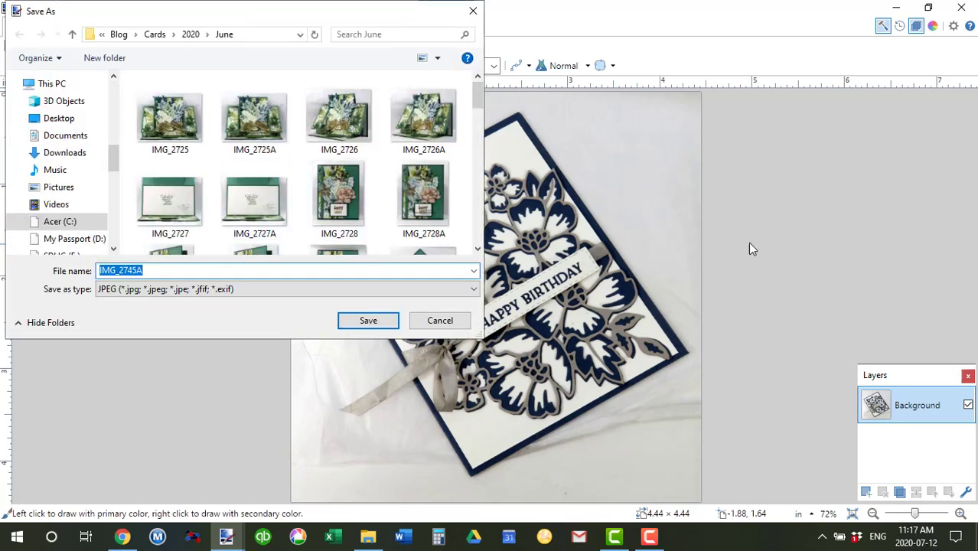
pyautogui.scroll(-1, 308, 140)
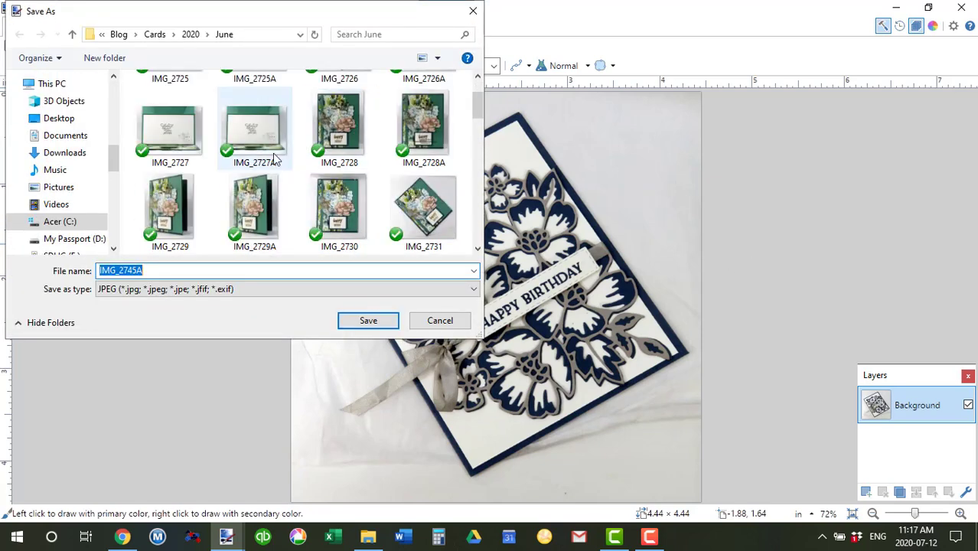
pyautogui.click(143, 271)
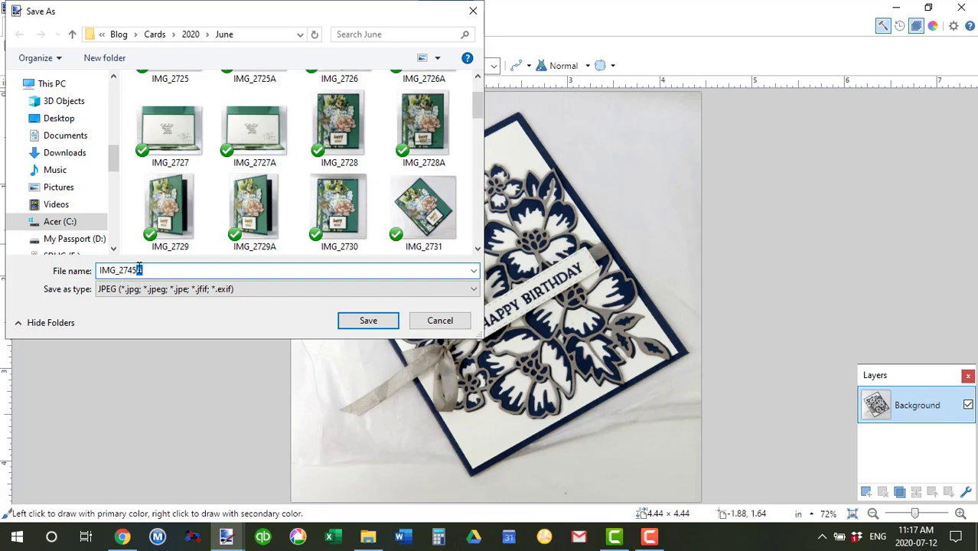
pyautogui.click(367, 322)
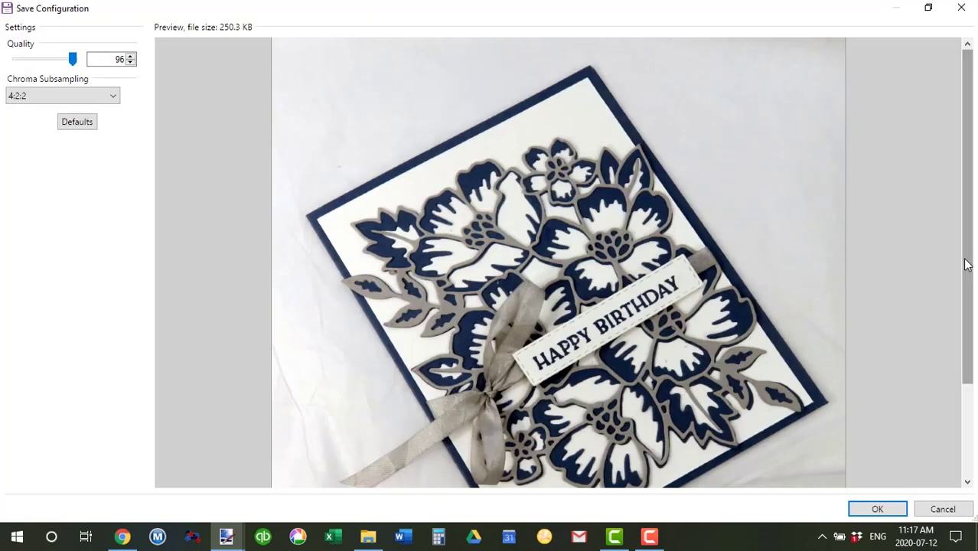
pyautogui.moveTo(968, 275)
pyautogui.mouseDown()
pyautogui.moveTo(974, 363)
pyautogui.moveTo(935, 279)
pyautogui.mouseUp()
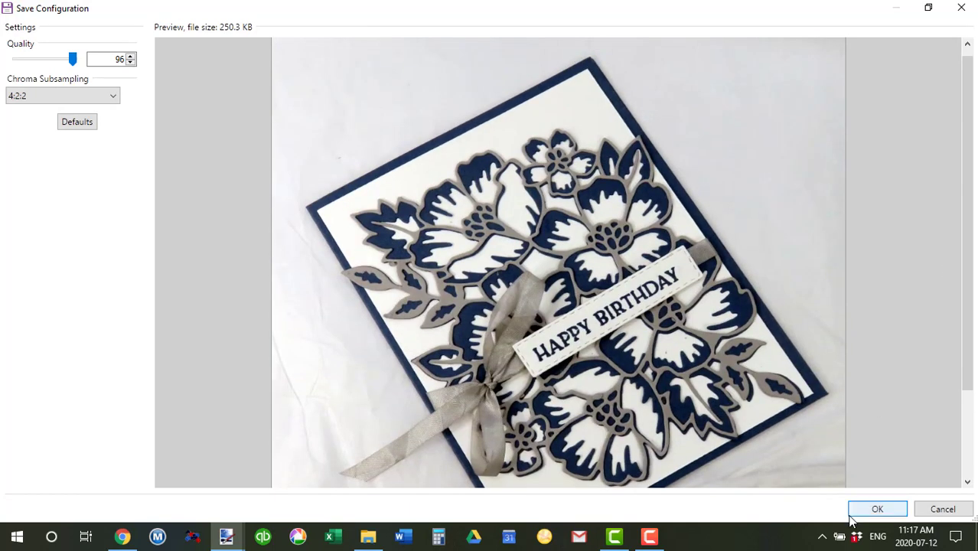
pyautogui.click(877, 508)
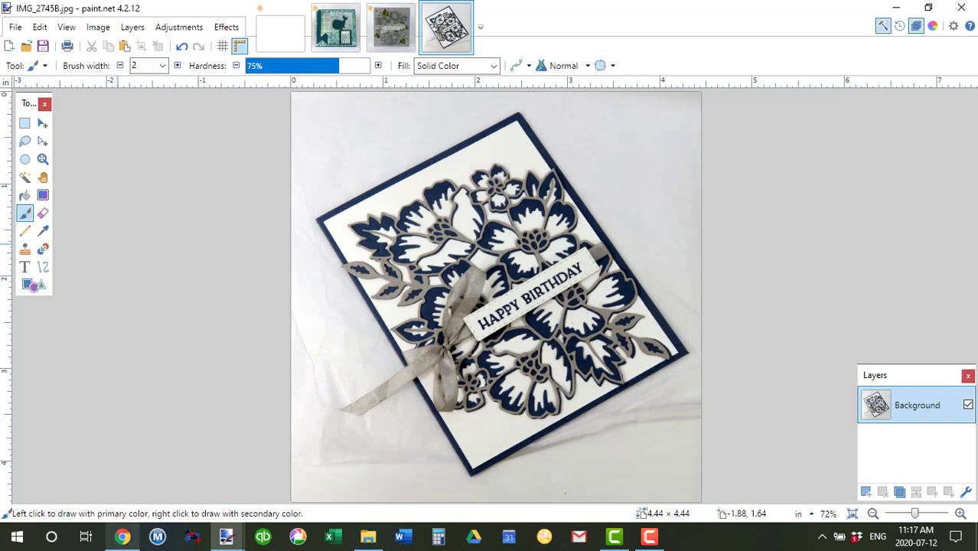
# Step: Switch to File Explorer to check IMG_2745A and IMG_2745B in the June folder
pyautogui.click(369, 537)
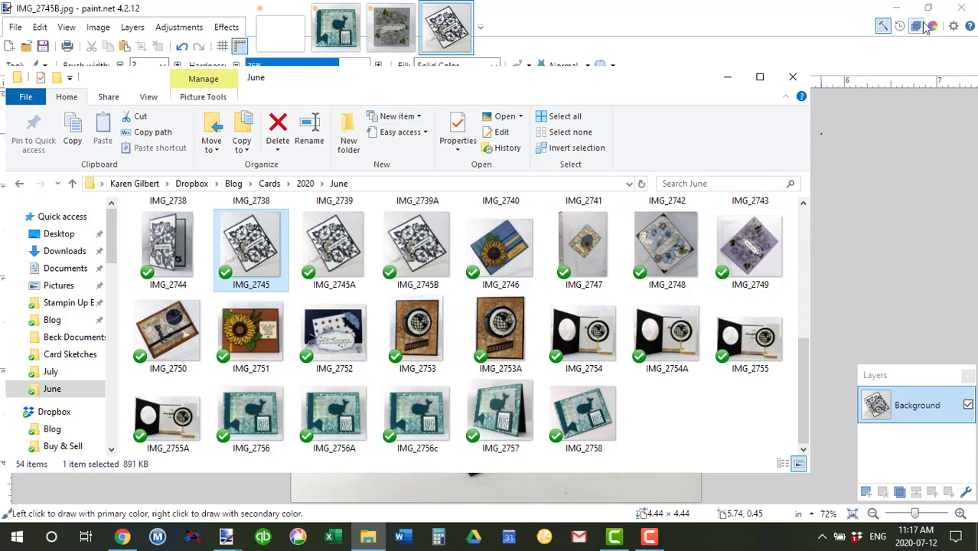
# Step: Start closing paint.net, then cancel the Unsaved Changes prompt with Esc
pyautogui.click(971, 14)
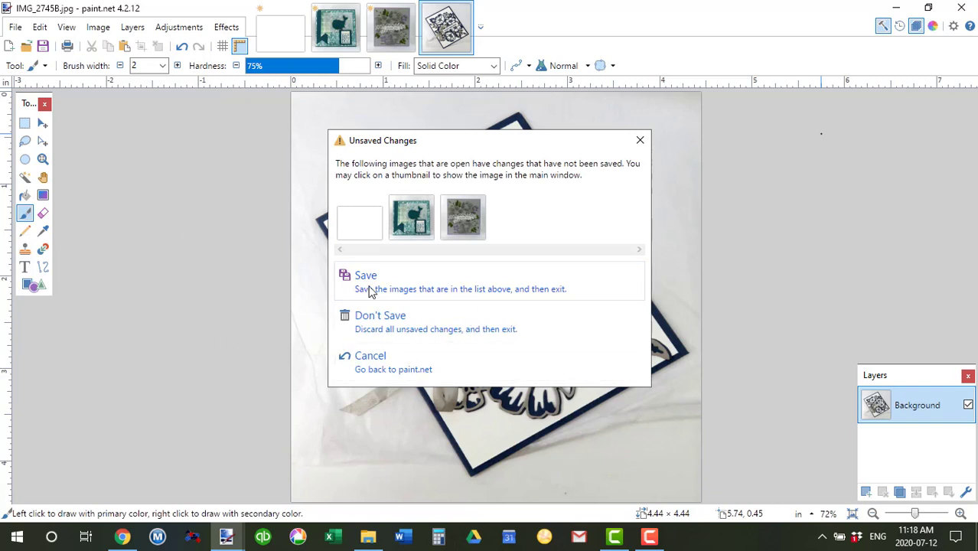
pyautogui.press('Escape')
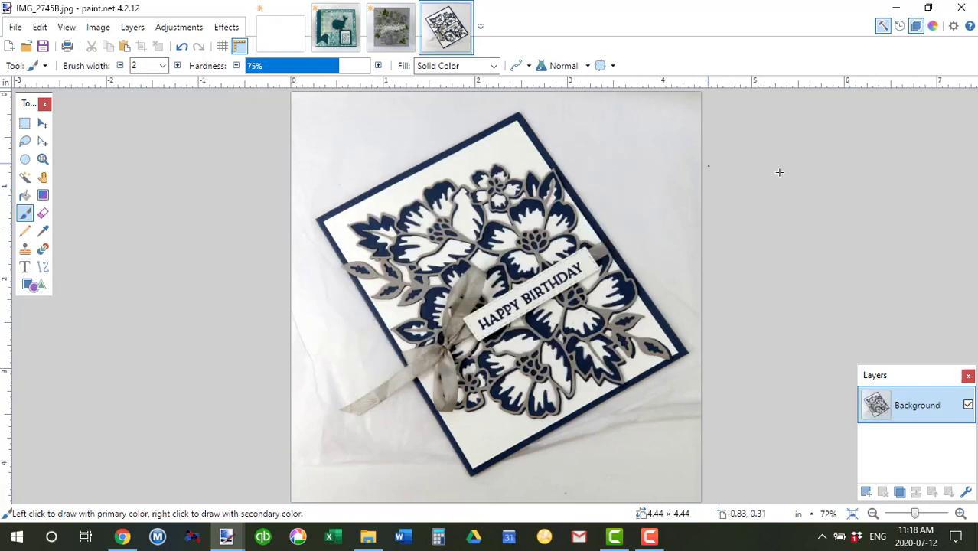